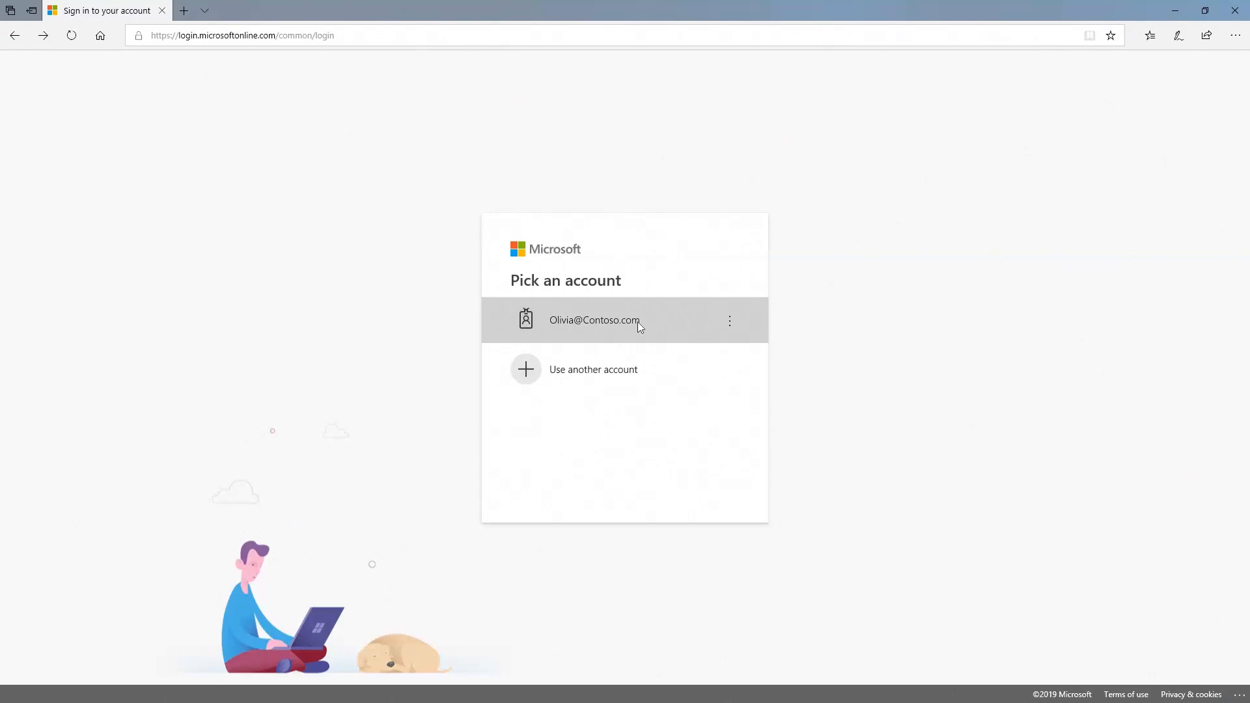
# Step: Sign in to Microsoft with the listed Contoso account by entering its account password
pyautogui.click(638, 322)
pyautogui.write('************')
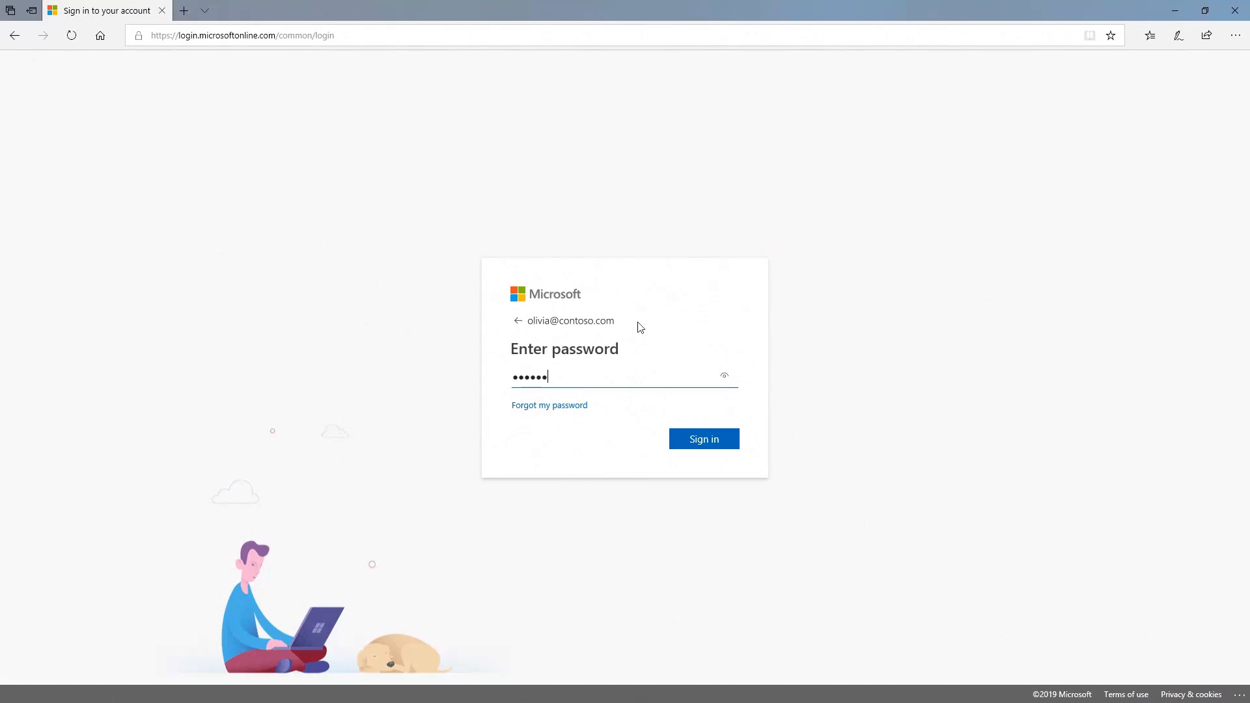
pyautogui.click(716, 439)
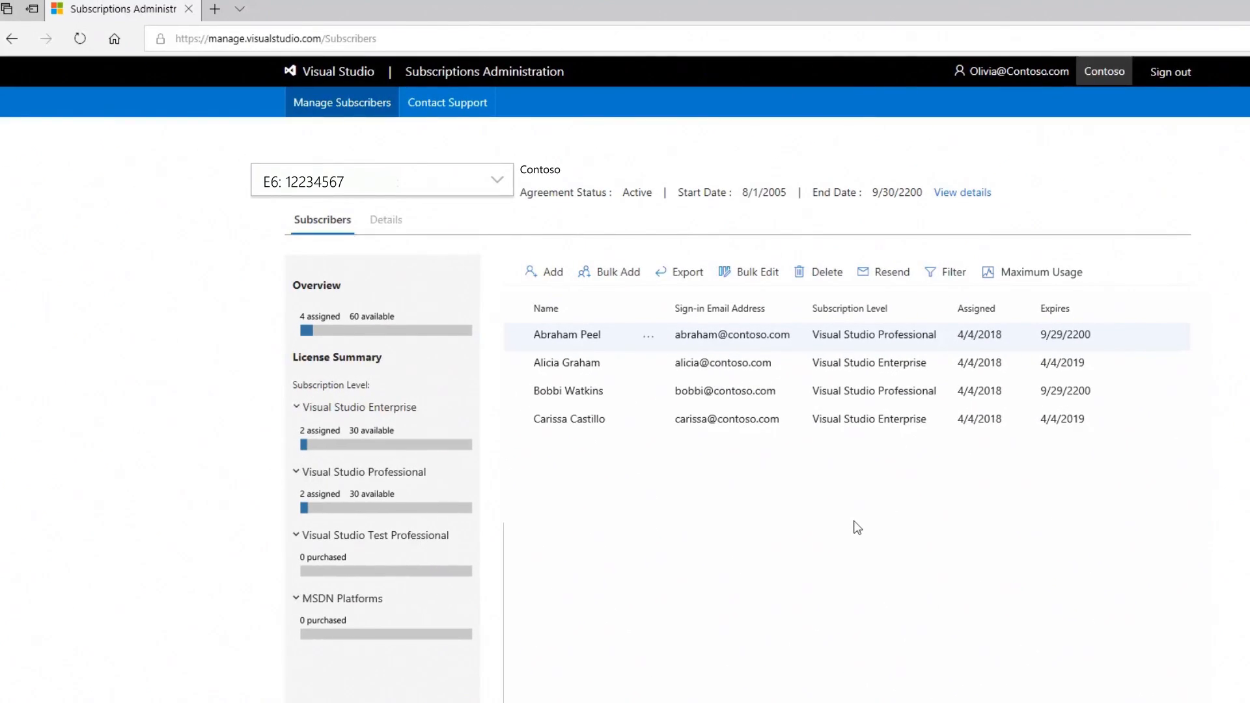
# Step: Look through the list of available agreements and the actions offered for the first subscriber
pyautogui.click(469, 184)
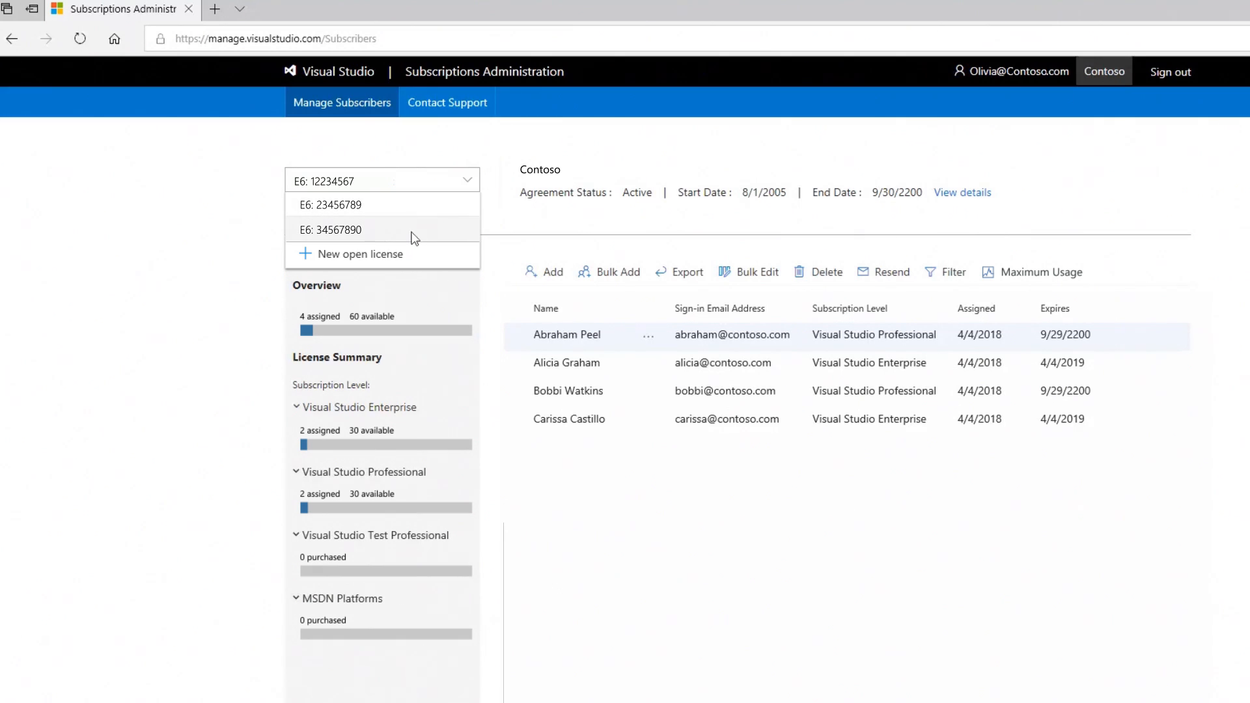
pyautogui.click(468, 181)
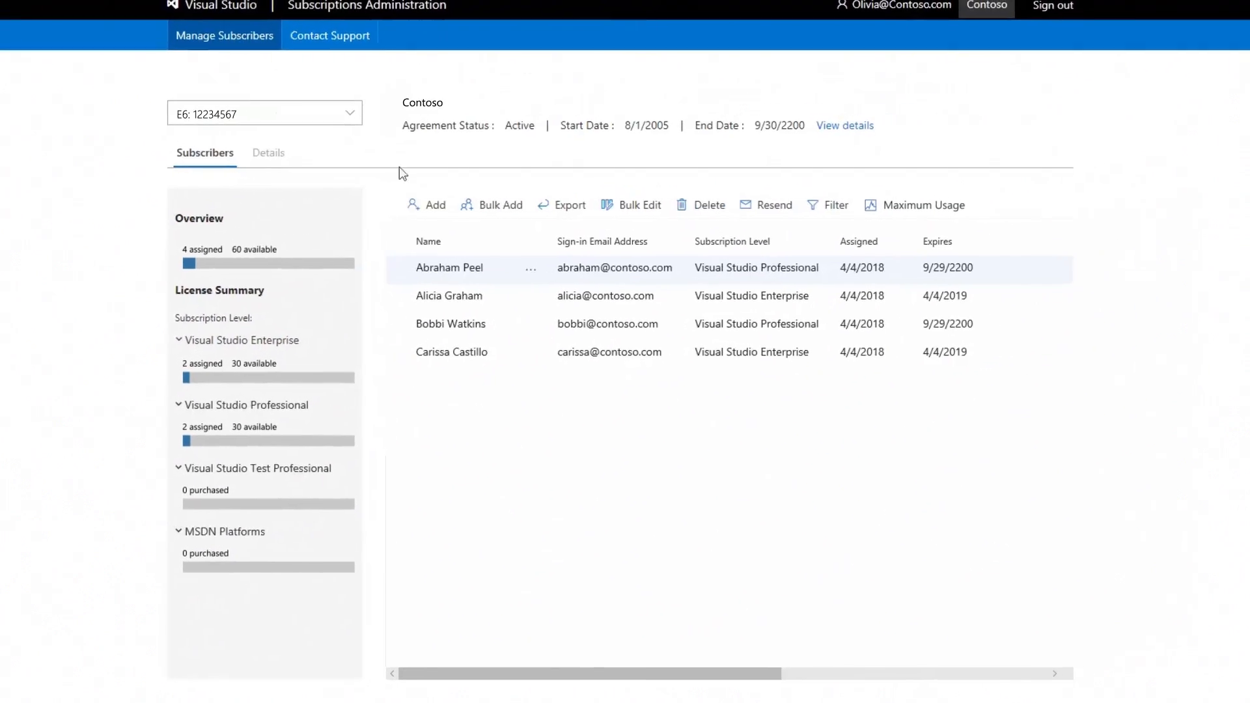
pyautogui.click(522, 267)
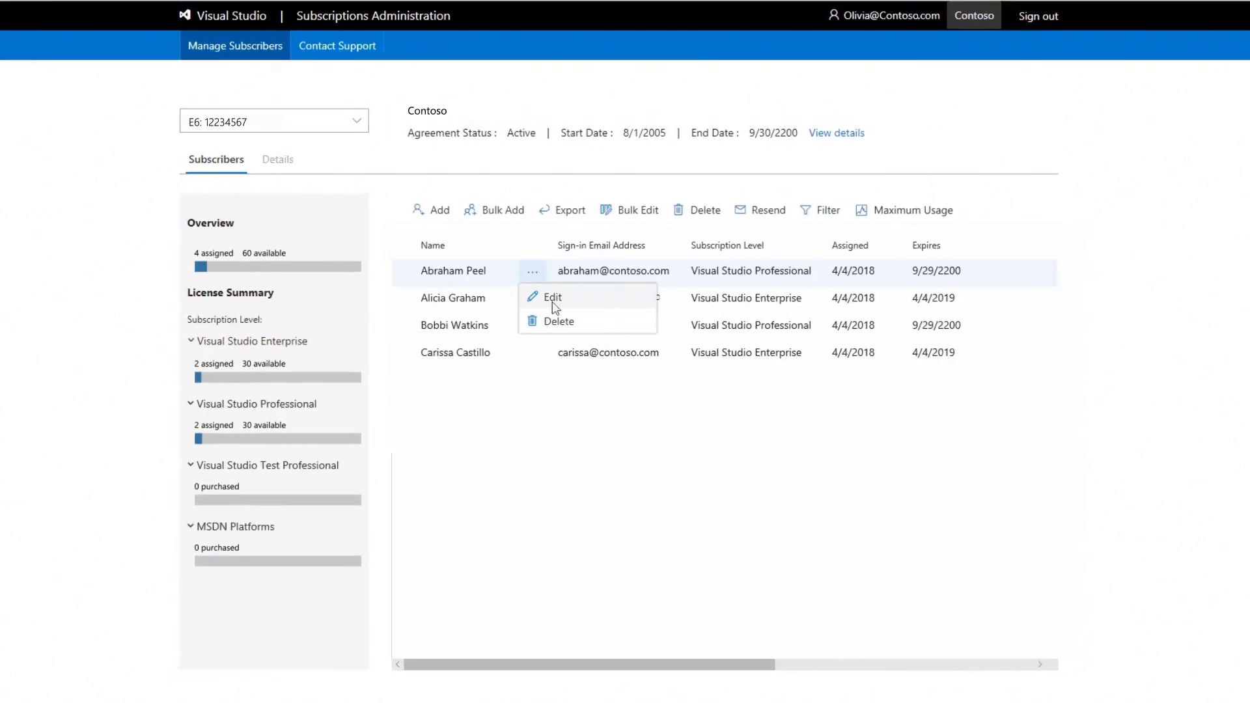
# Step: Add a new subscriber with the person's full name and sign-in email at the Visual Studio Enterprise level
pyautogui.click(436, 209)
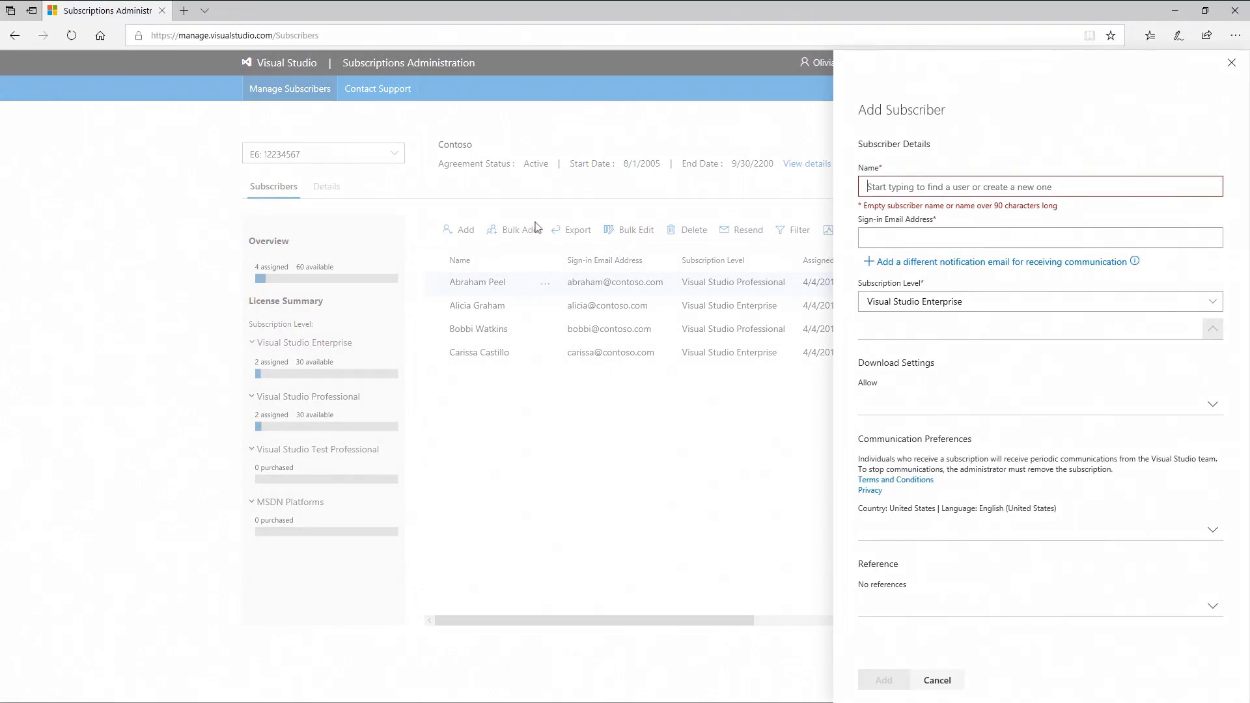
pyautogui.write('Tasha')
pyautogui.click(911, 212)
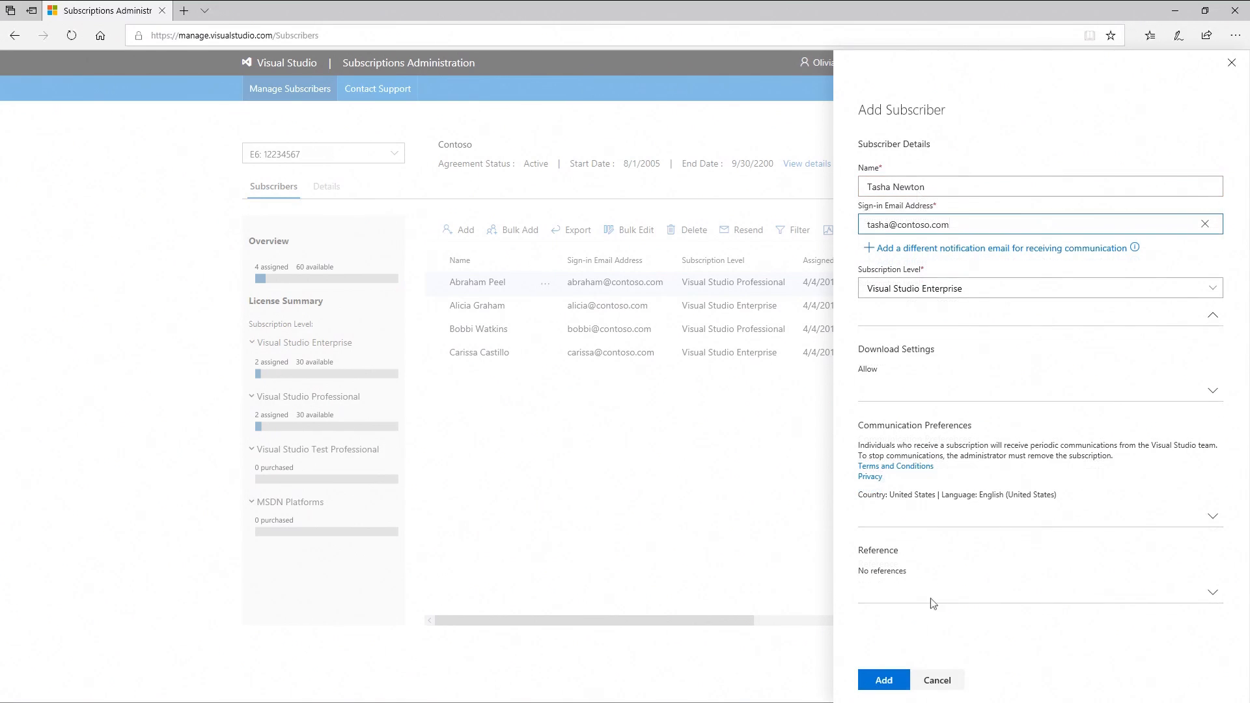
pyautogui.click(883, 680)
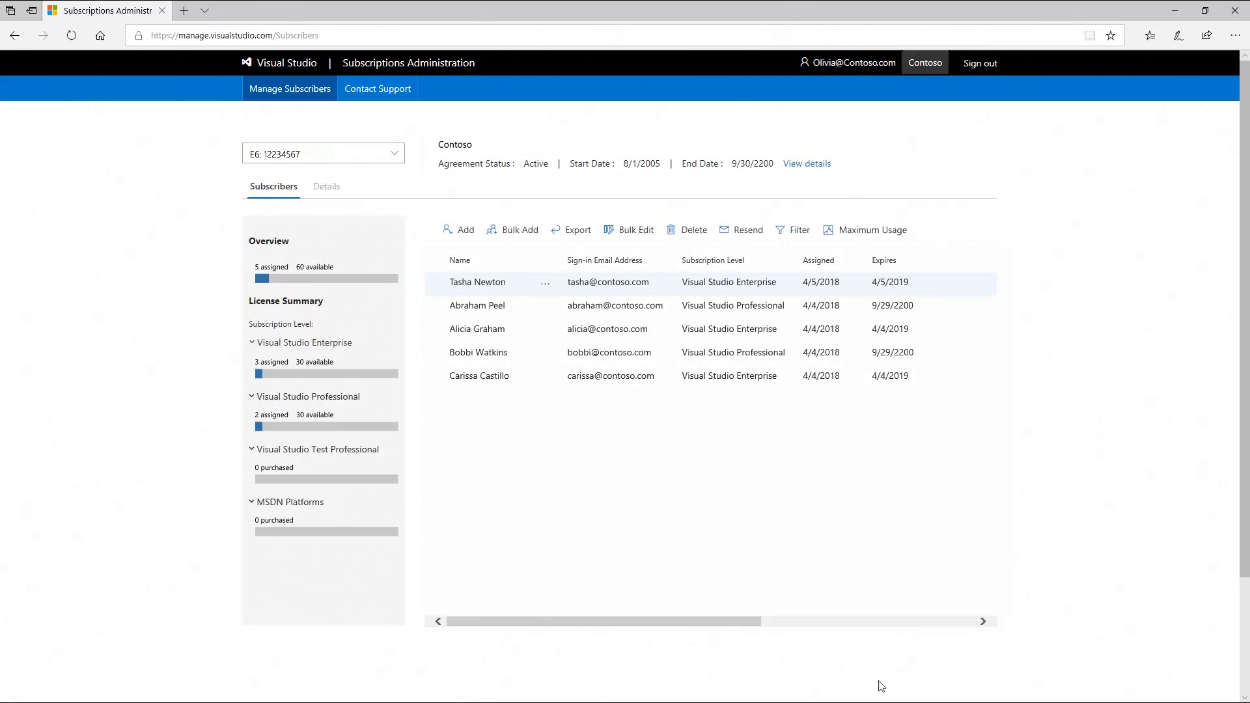
# Step: Add a Visual Studio Enterprise subscriber found by name, with a separate notification email and download access set to Do not allow
pyautogui.click(460, 231)
pyautogui.write('Tasha')
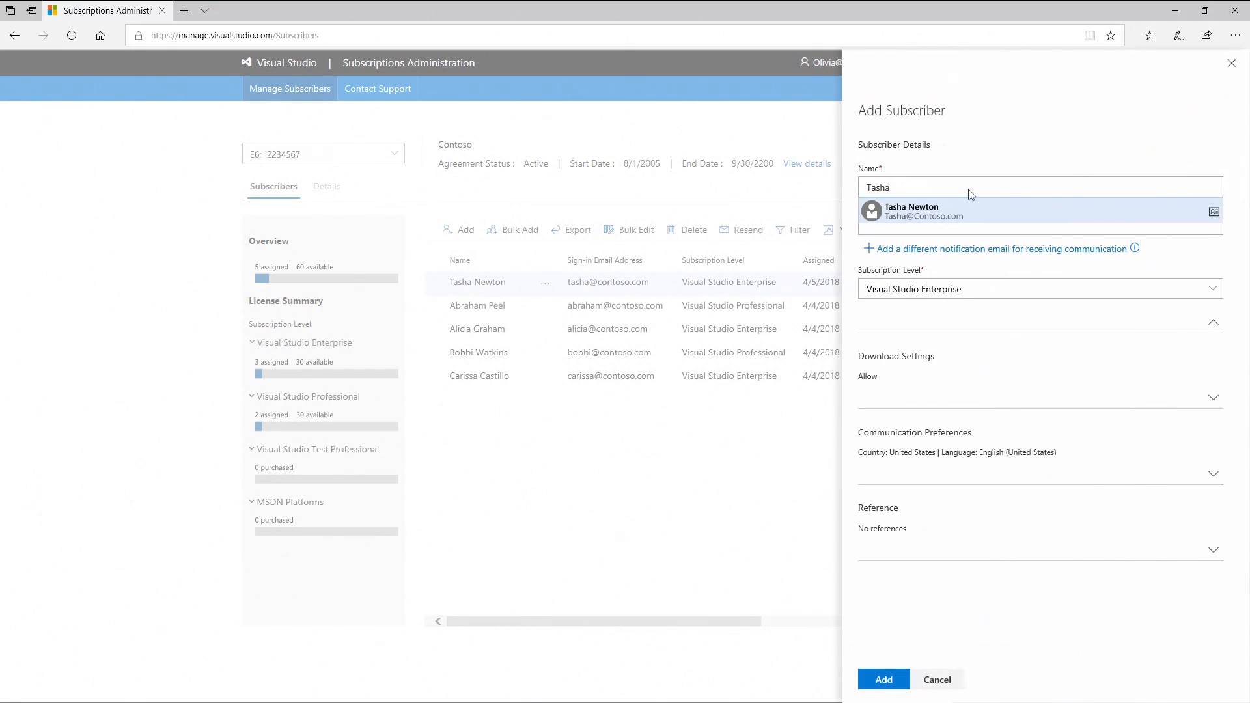
pyautogui.click(979, 211)
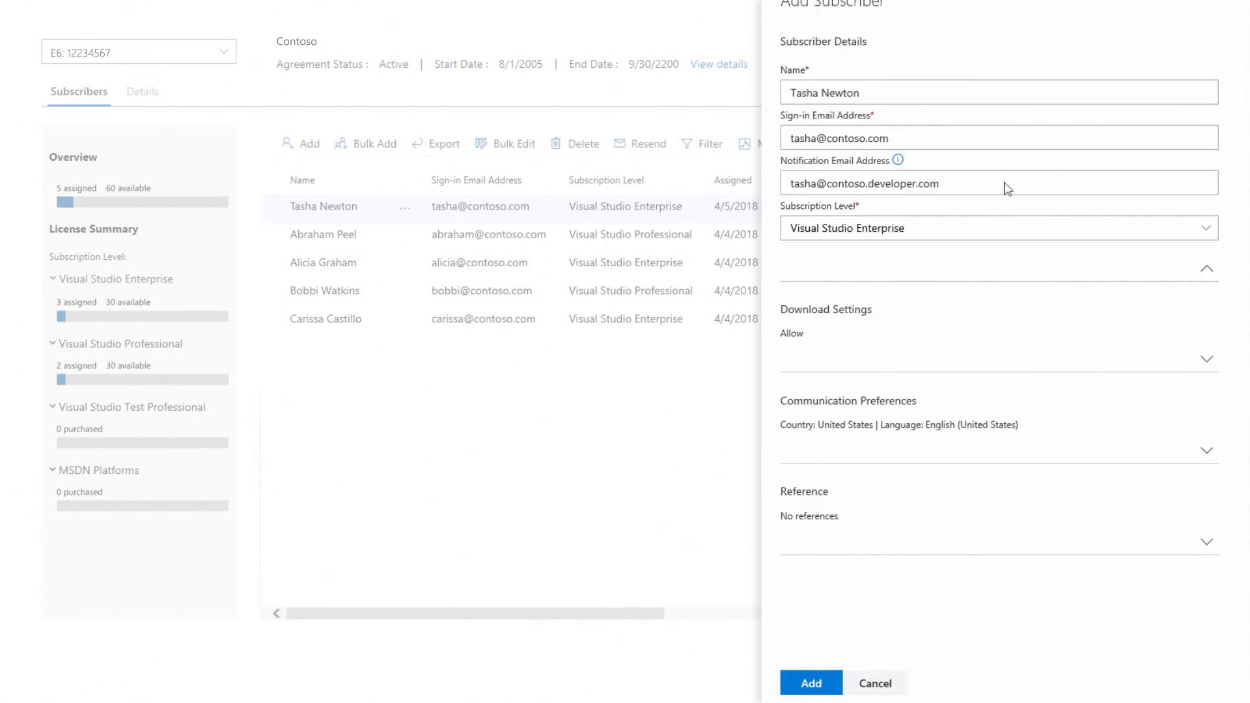
pyautogui.click(1204, 357)
pyautogui.click(807, 354)
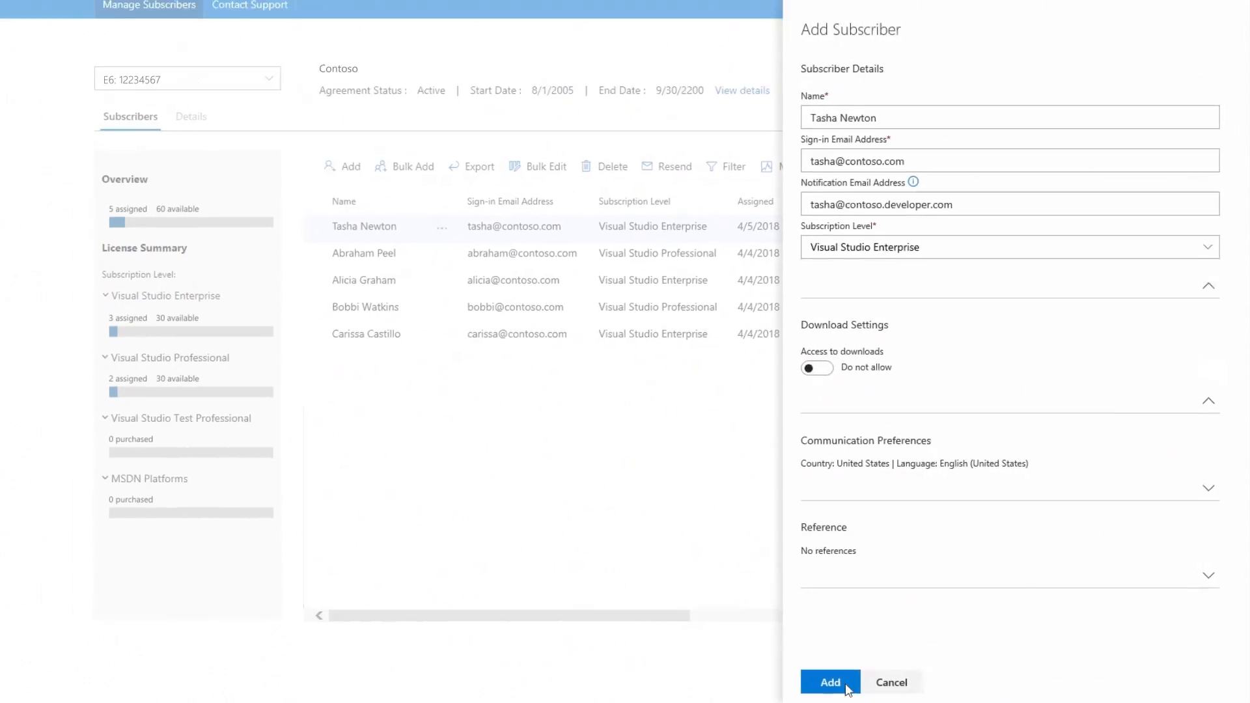
pyautogui.click(845, 686)
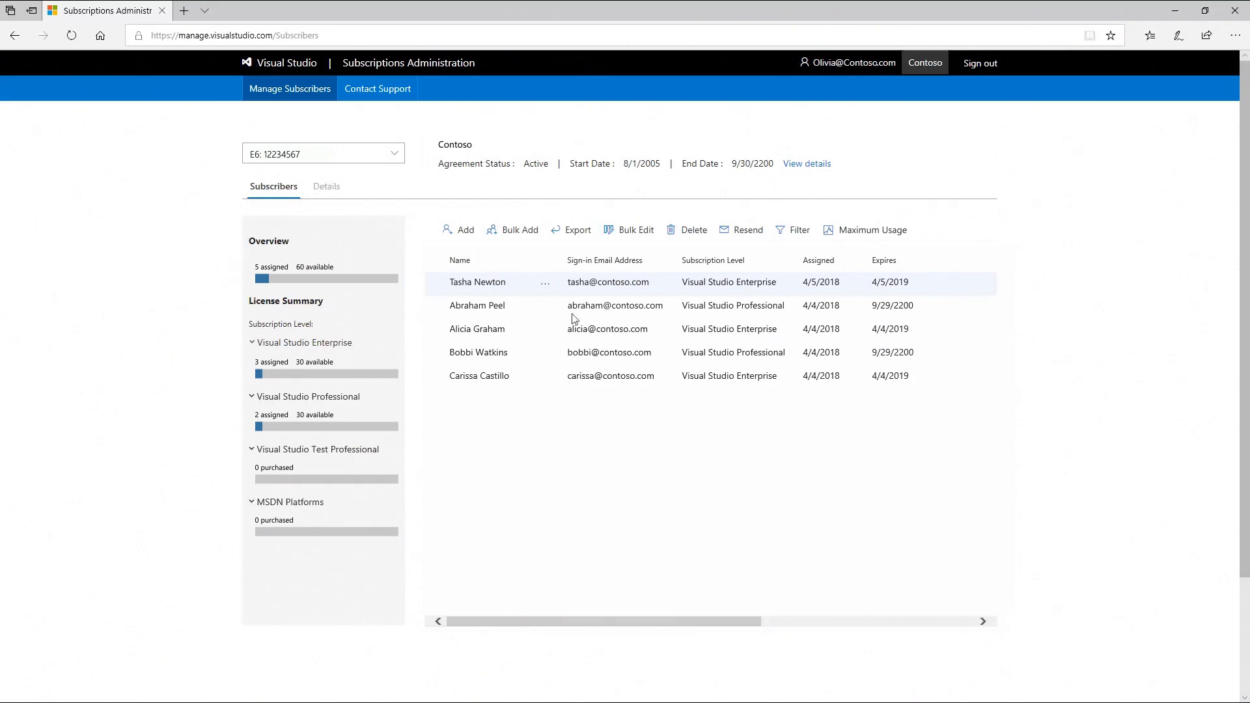
pyautogui.click(546, 284)
pyautogui.click(566, 326)
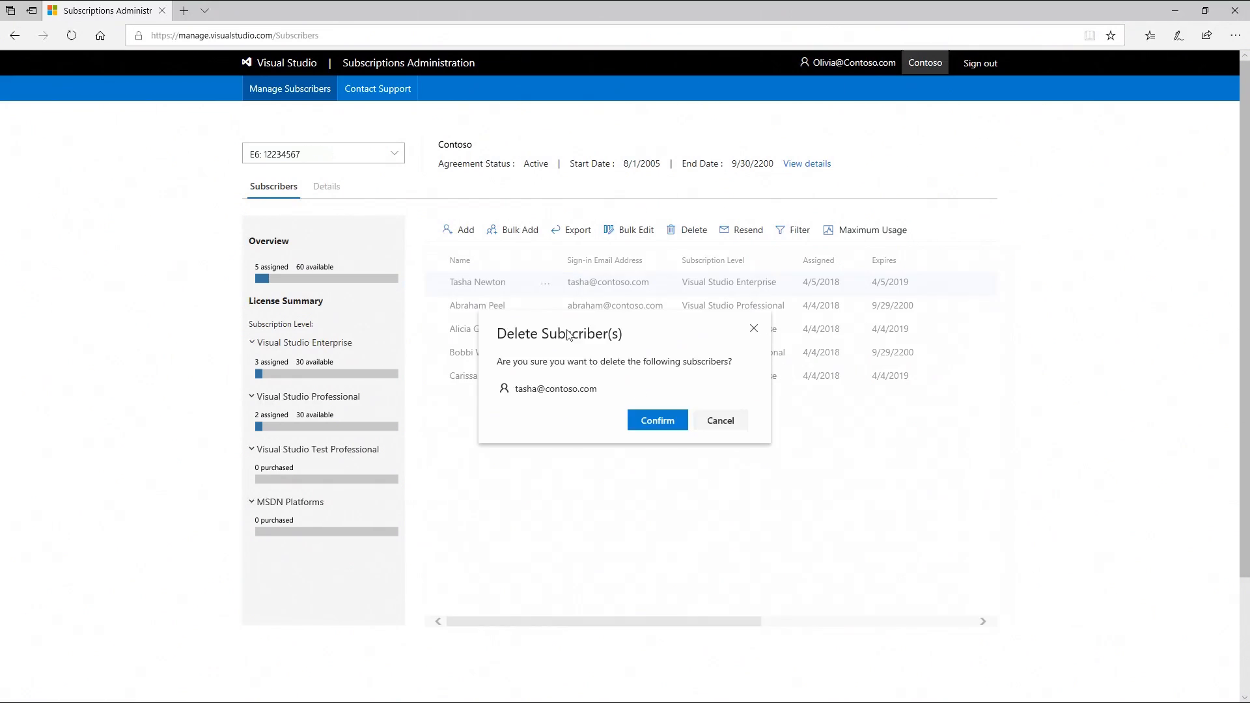
pyautogui.click(720, 420)
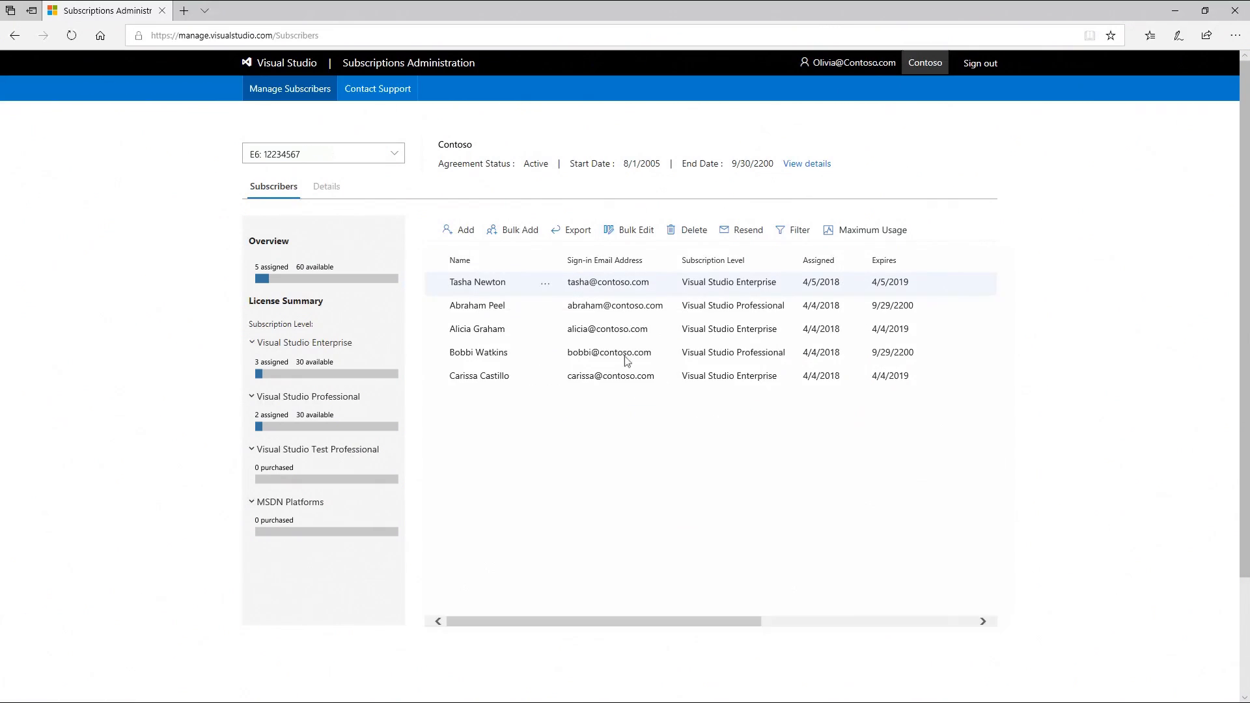
# Step: Delete all the listed subscribers of the agreement in one operation
pyautogui.keyDown('ctrl'); pyautogui.click(502, 296); pyautogui.keyUp('ctrl')
pyautogui.keyDown('ctrl'); pyautogui.click(502, 324); pyautogui.keyUp('ctrl')
pyautogui.keyDown('ctrl'); pyautogui.click(492, 350); pyautogui.keyUp('ctrl')
pyautogui.keyDown('ctrl'); pyautogui.click(509, 386); pyautogui.keyUp('ctrl')
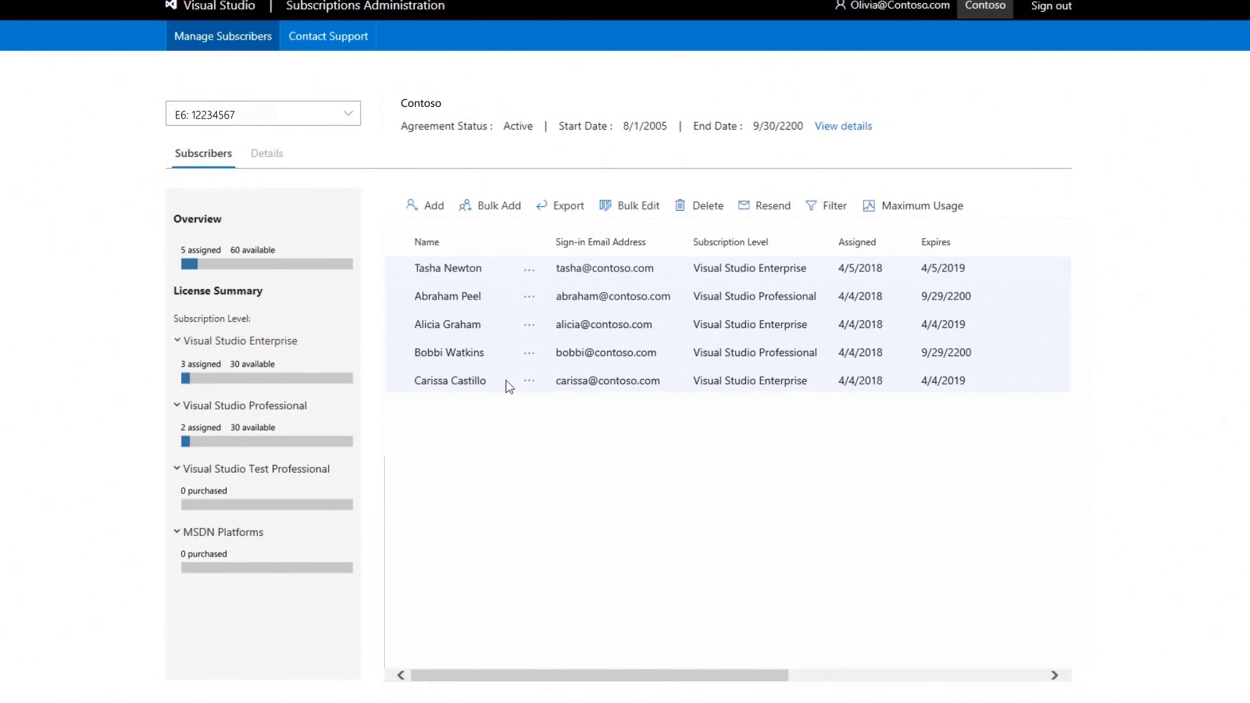
pyautogui.click(697, 211)
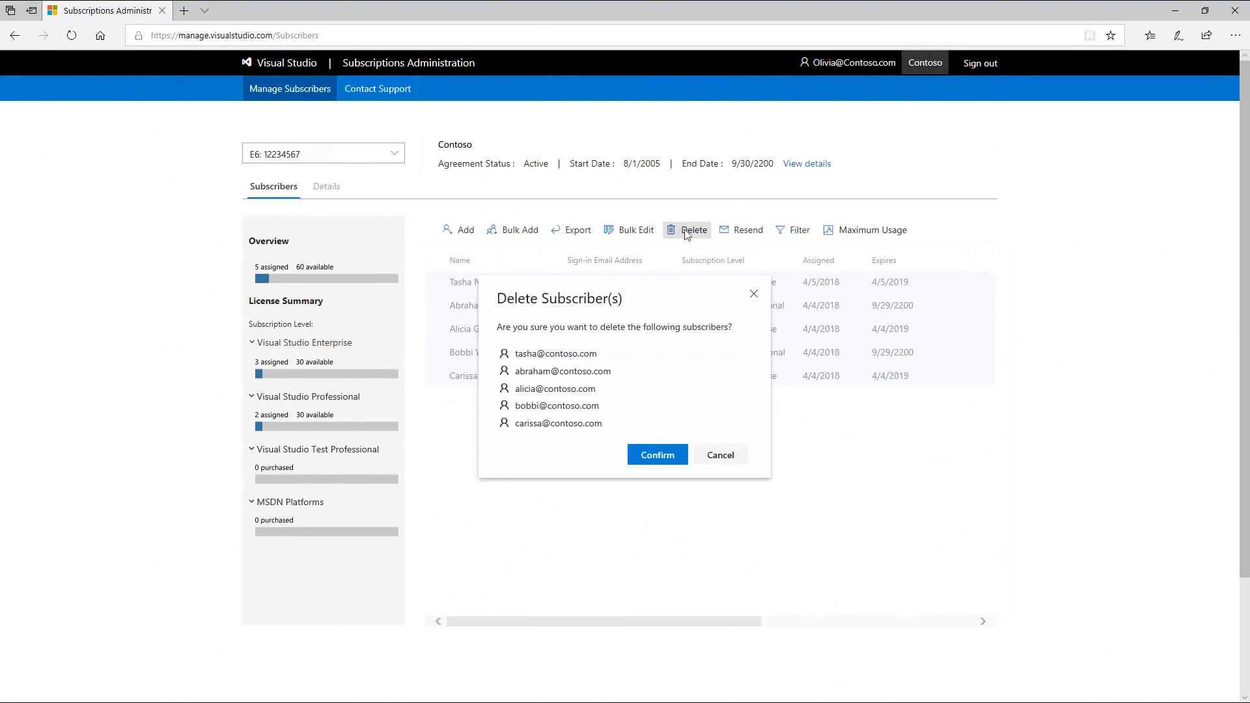
pyautogui.click(658, 455)
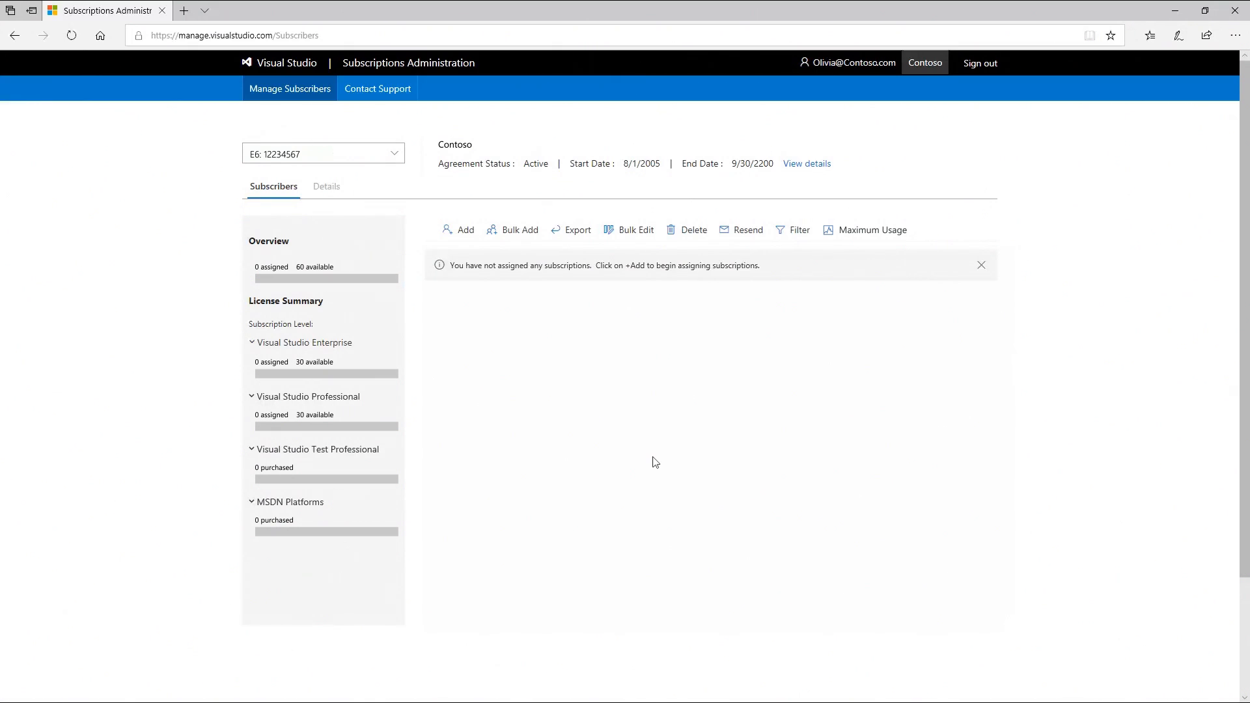
# Step: Download the Excel template for bulk adding and upload VisualStudioSubscribersBulkUpload.xlsx to assign multiple subscribers
pyautogui.click(514, 230)
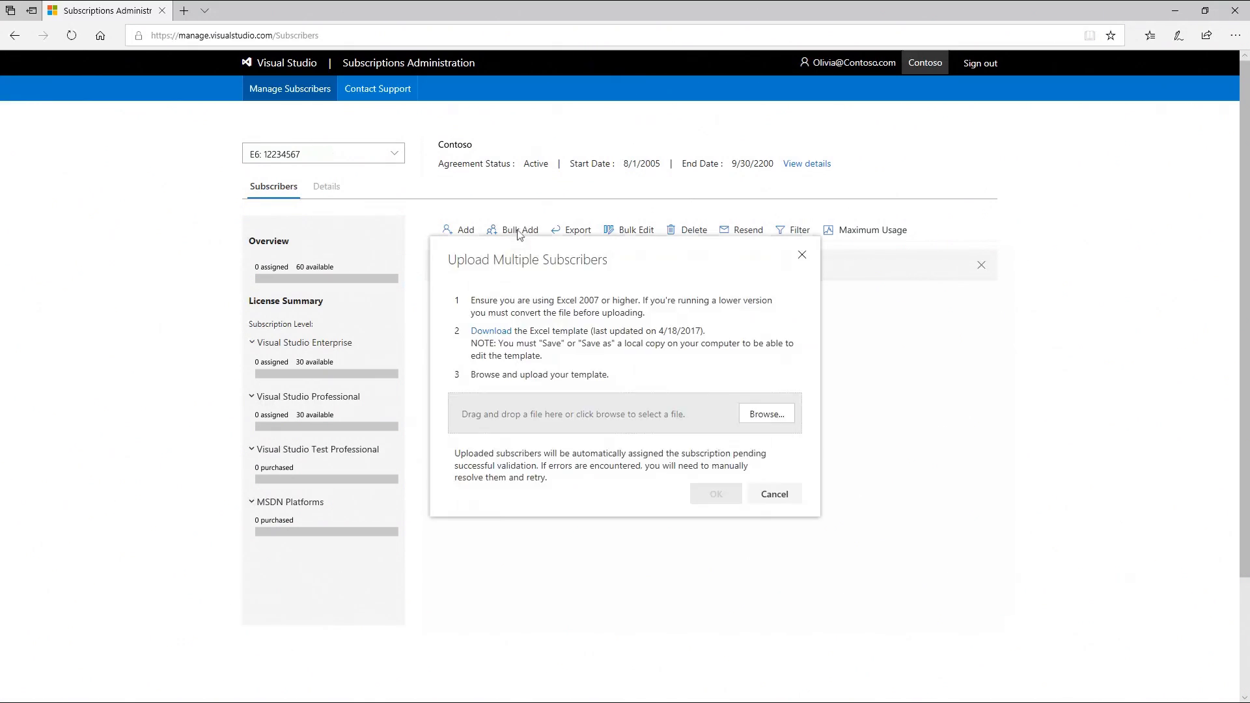
pyautogui.click(491, 331)
pyautogui.click(673, 677)
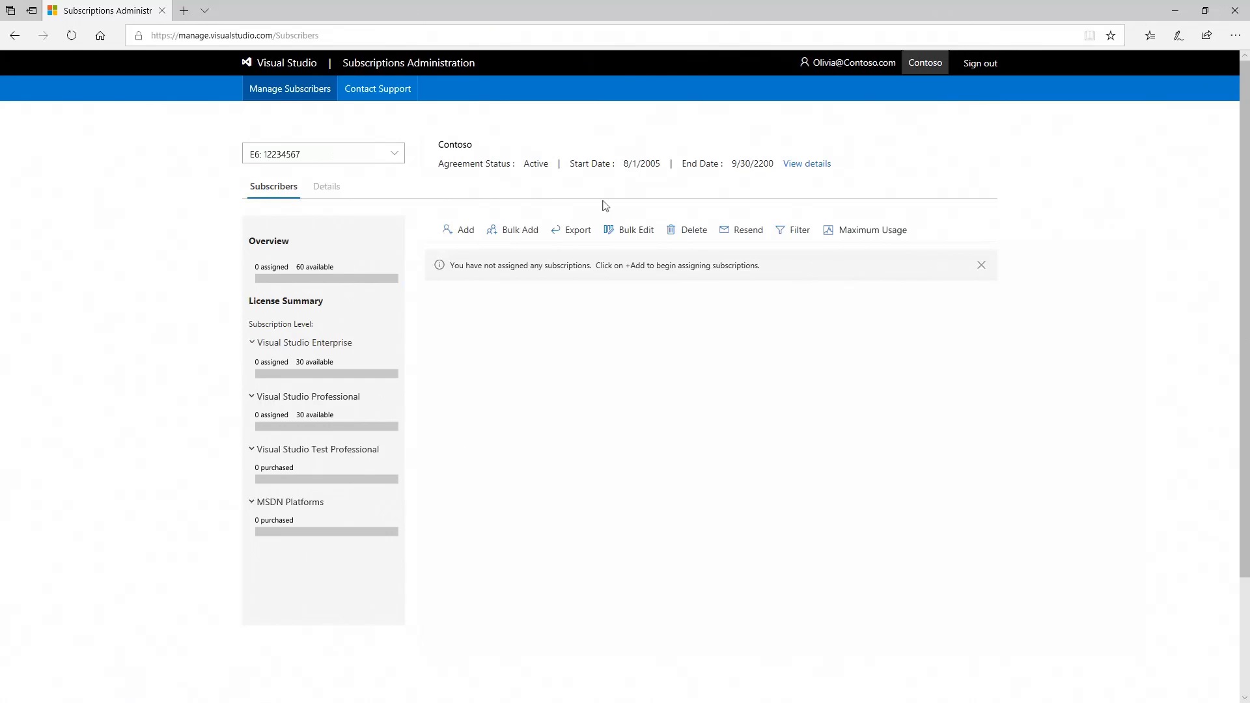
pyautogui.click(513, 233)
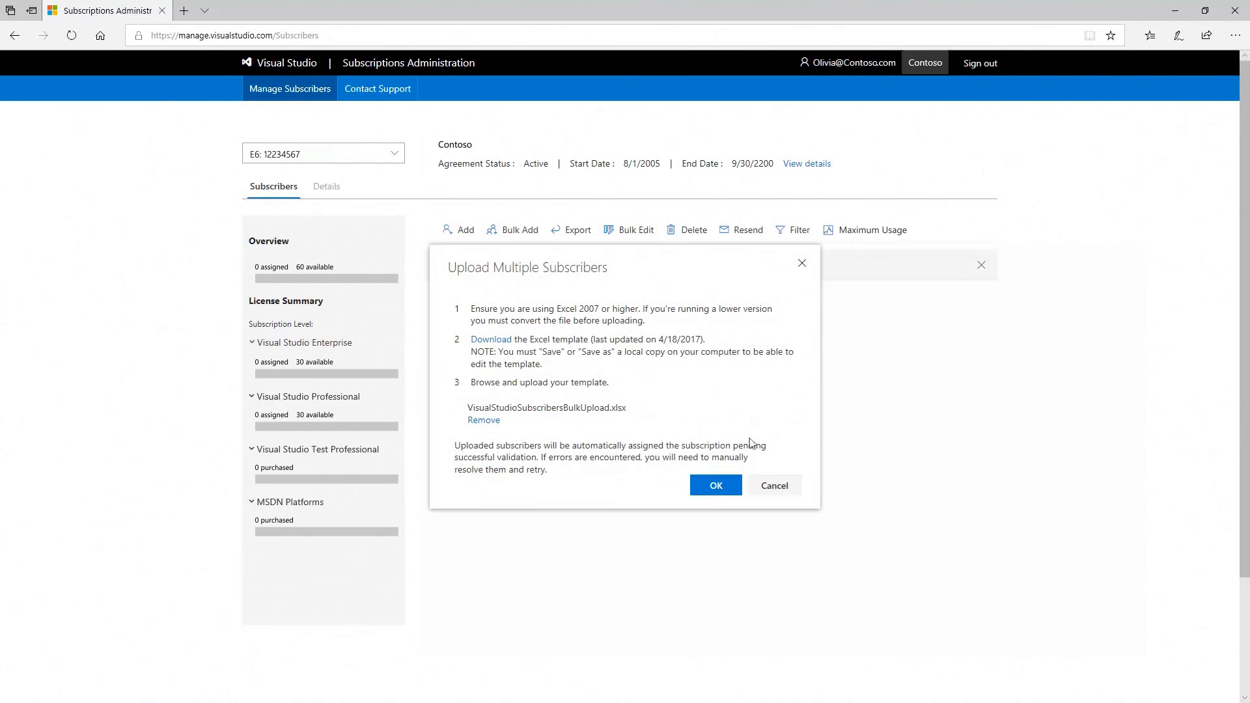
pyautogui.click(715, 486)
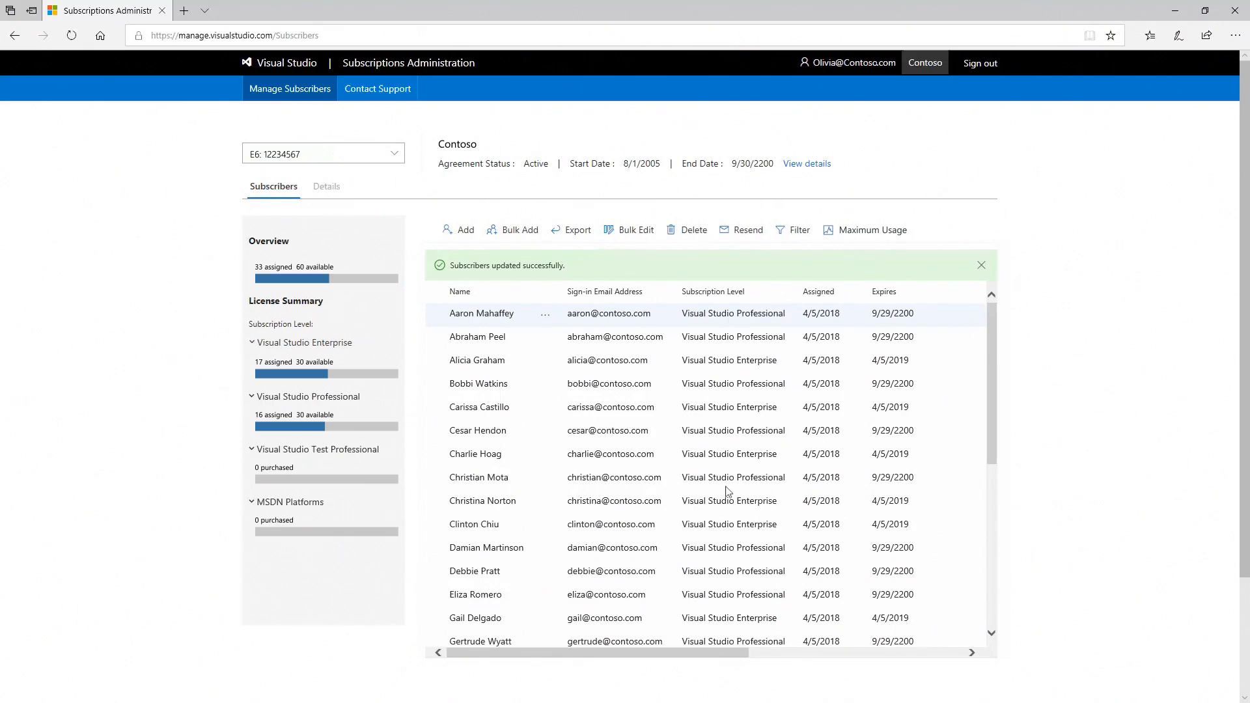
# Step: Export the existing subscribers to Excel for bulk editing and upload the updated file S6 Subscriptions-2_18_2019.xlsx
pyautogui.click(622, 233)
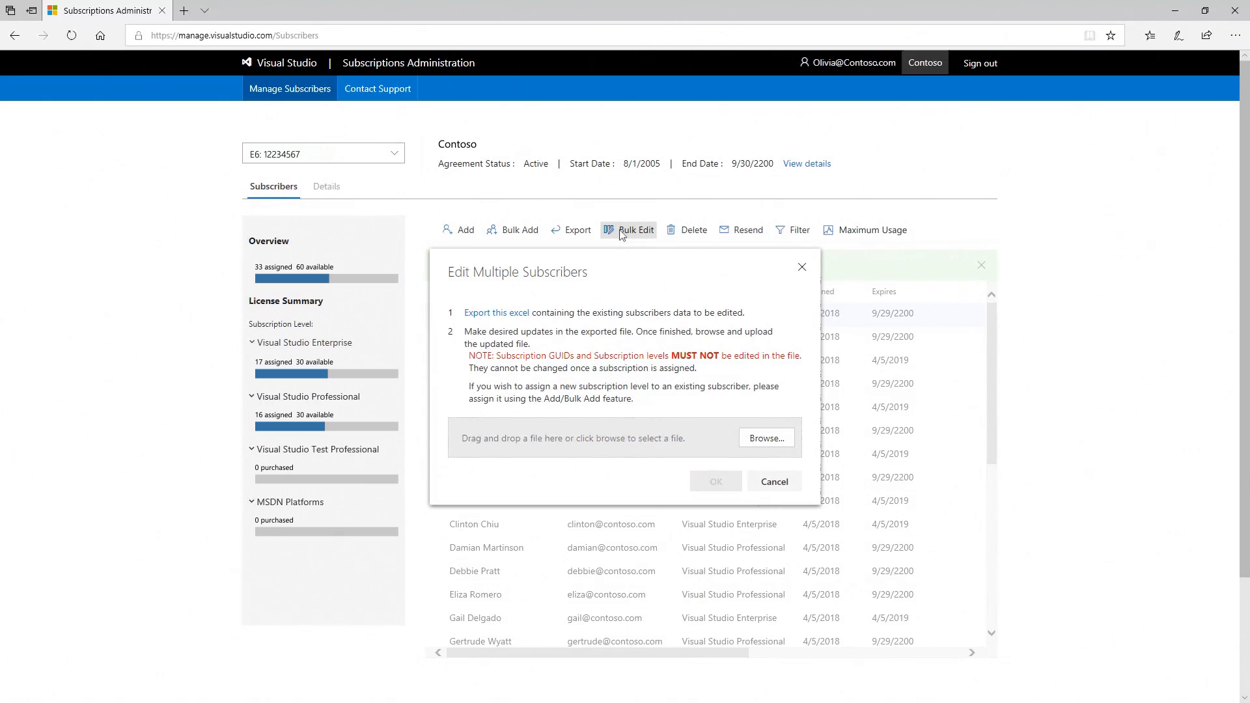
pyautogui.click(482, 313)
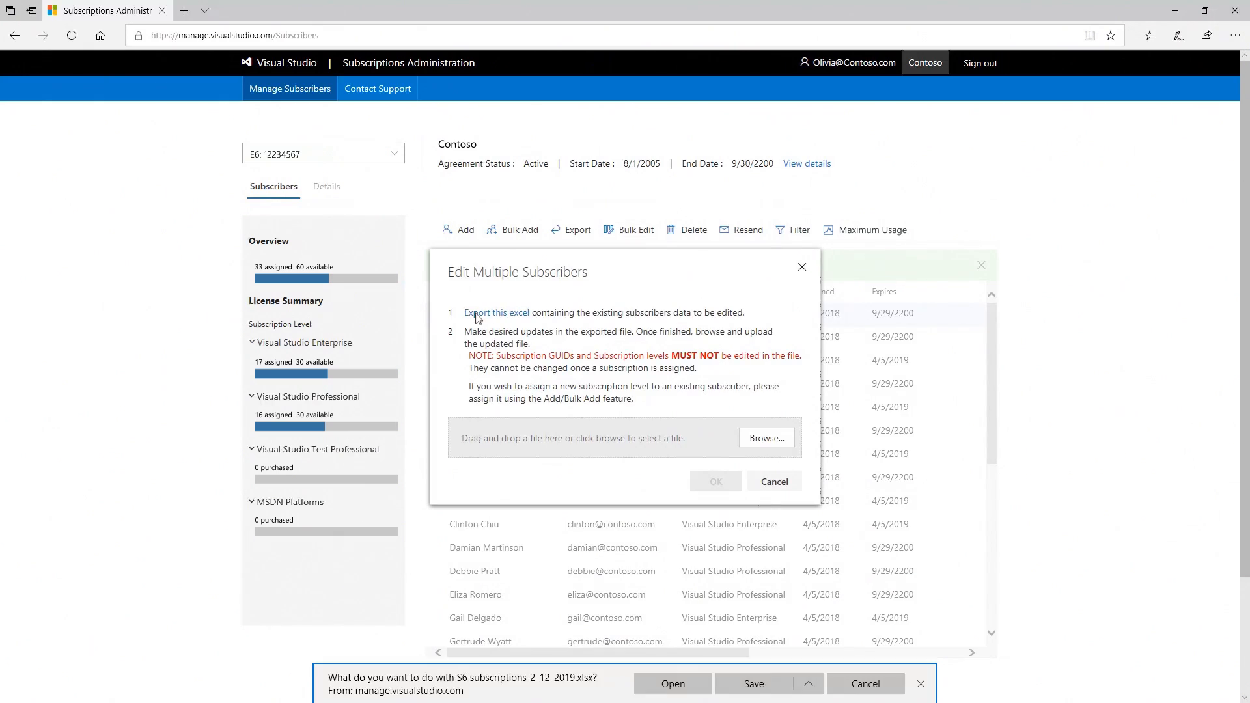
pyautogui.click(783, 687)
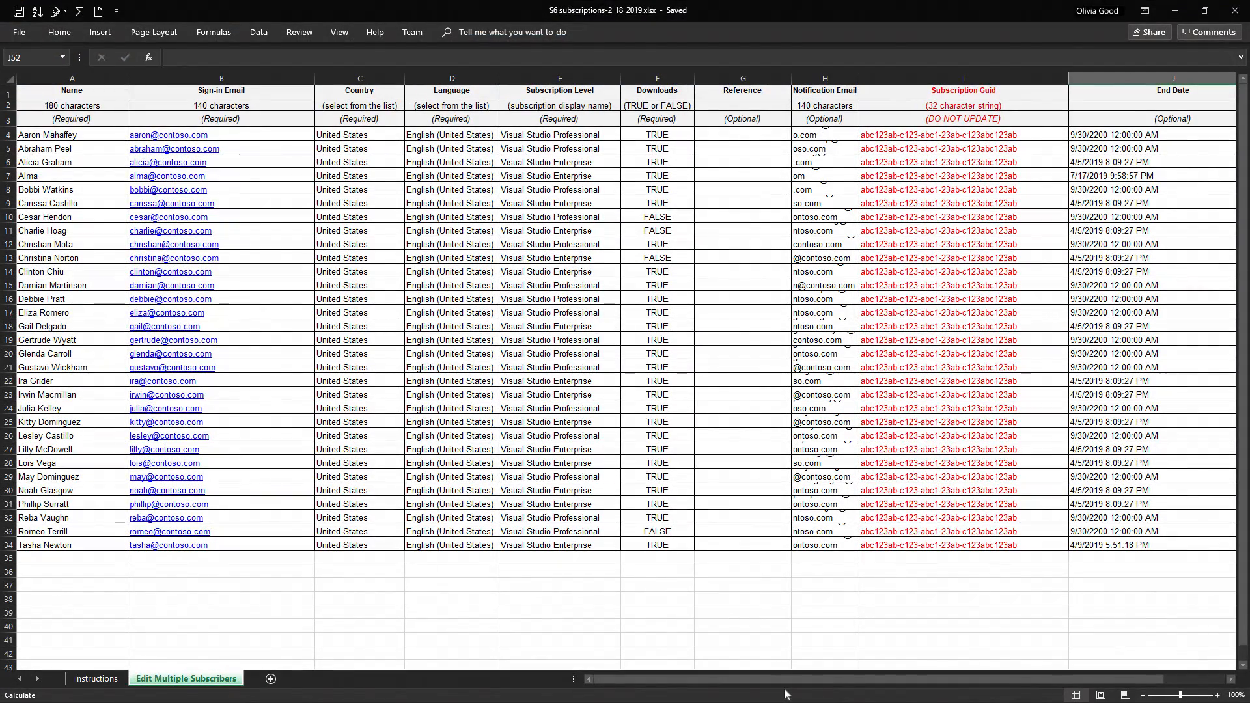
pyautogui.click(1234, 13)
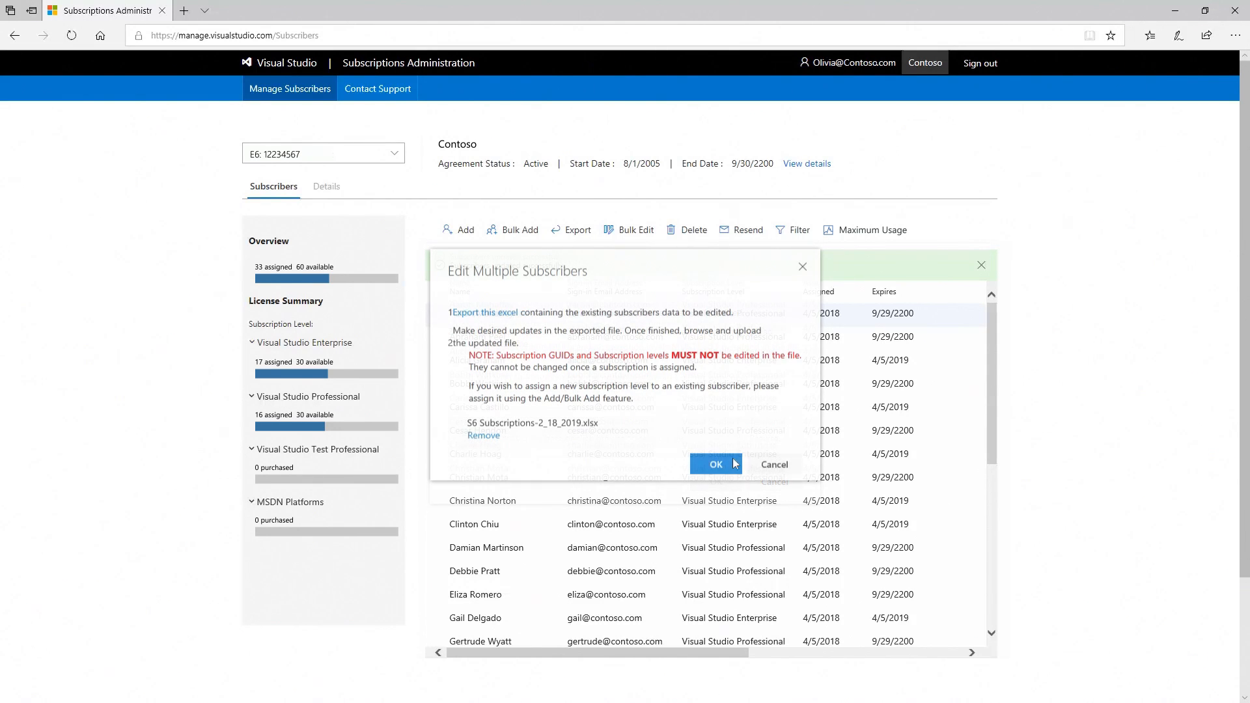
pyautogui.click(716, 463)
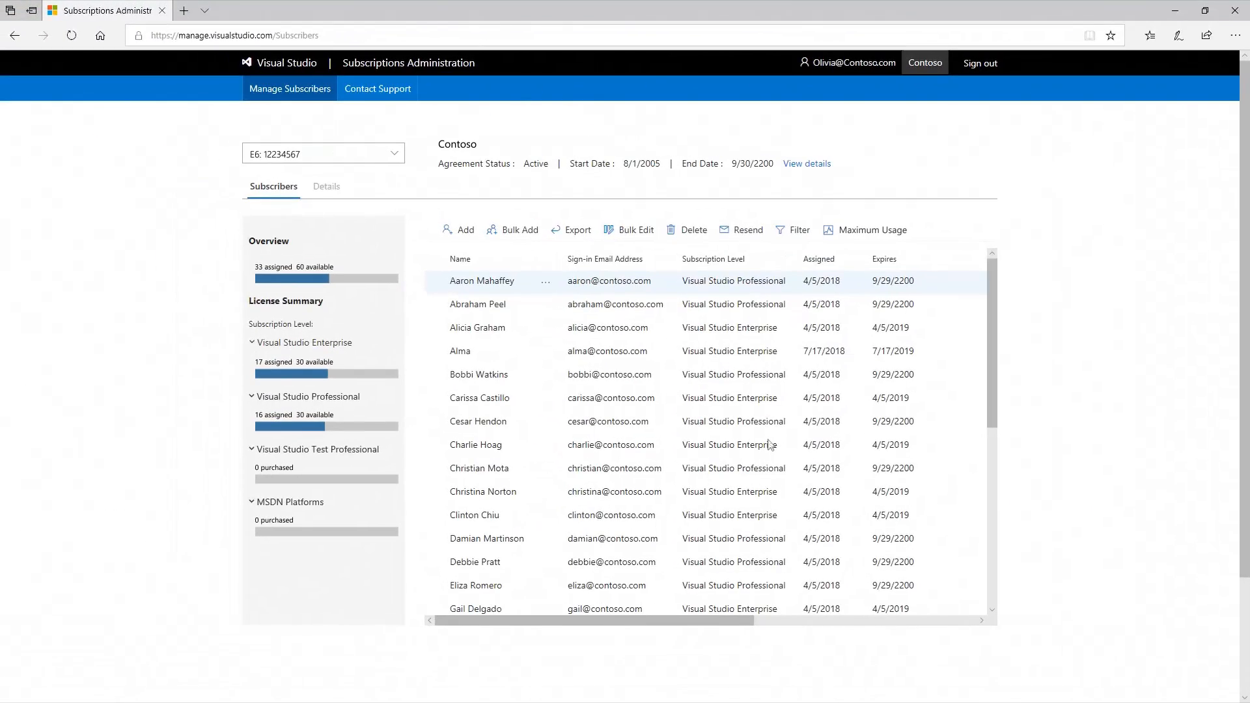
# Step: Filter the subscriber list by download settings to only those who can access downloads, keeping the subscription level at All
pyautogui.click(794, 231)
pyautogui.click(1213, 266)
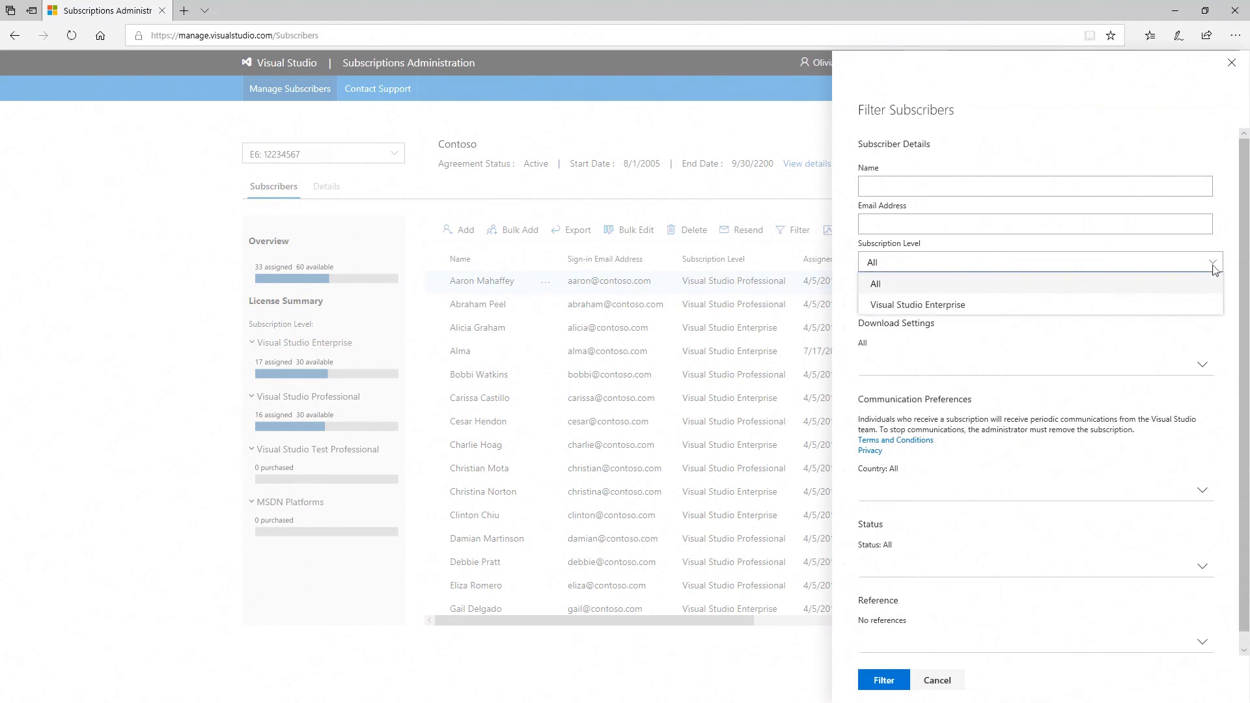
pyautogui.click(1215, 268)
pyautogui.click(1202, 365)
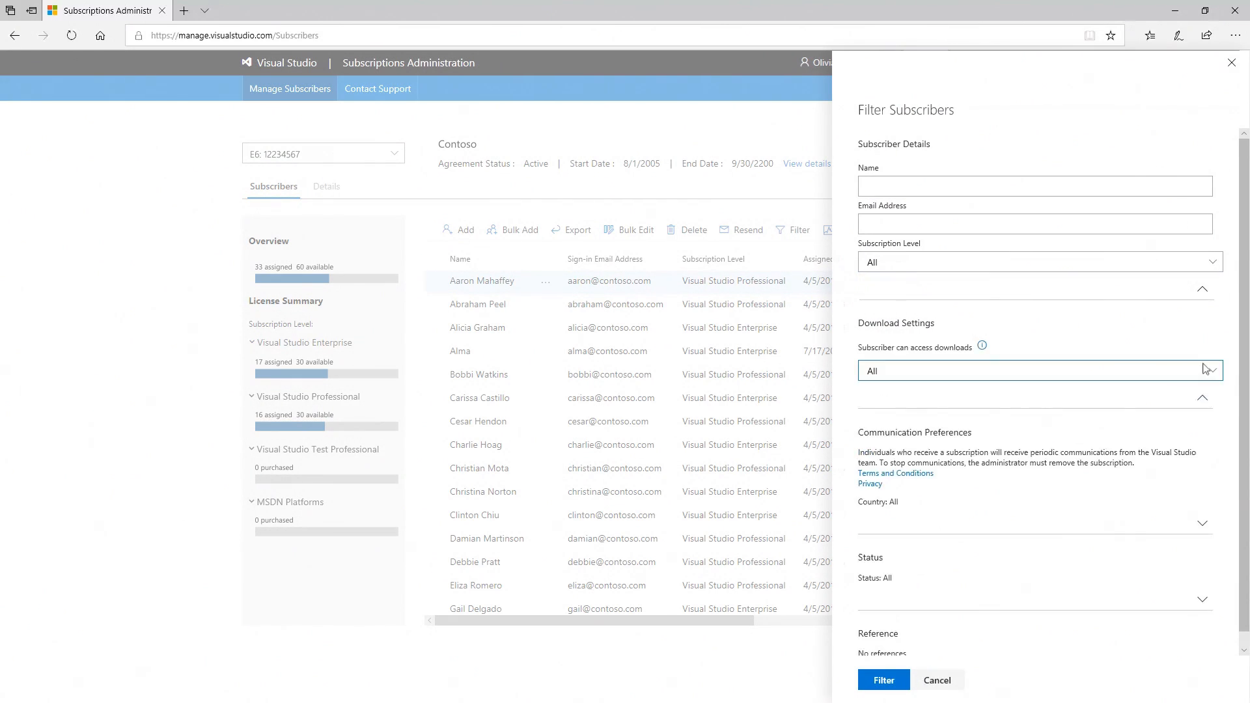
pyautogui.click(1215, 376)
pyautogui.click(930, 412)
pyautogui.click(898, 680)
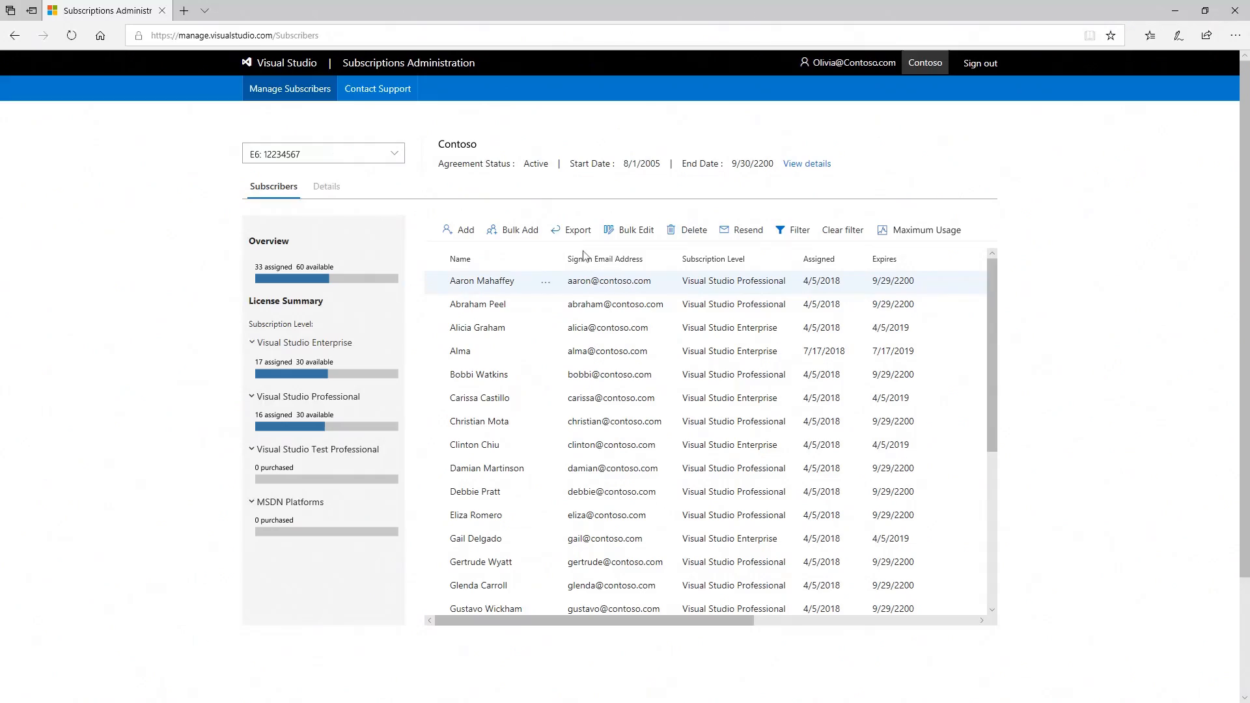
# Step: Export the subscriber list to Excel, view the exported workbook and close it
pyautogui.click(578, 232)
pyautogui.click(673, 677)
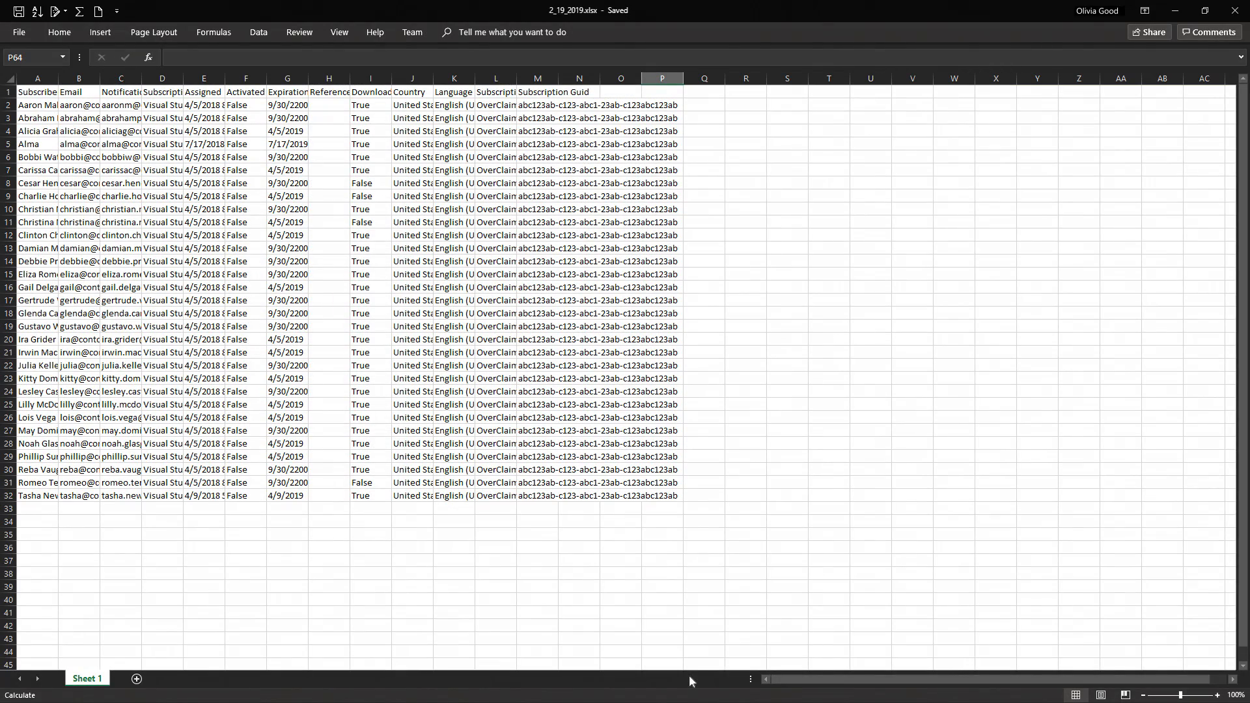
pyautogui.click(1234, 11)
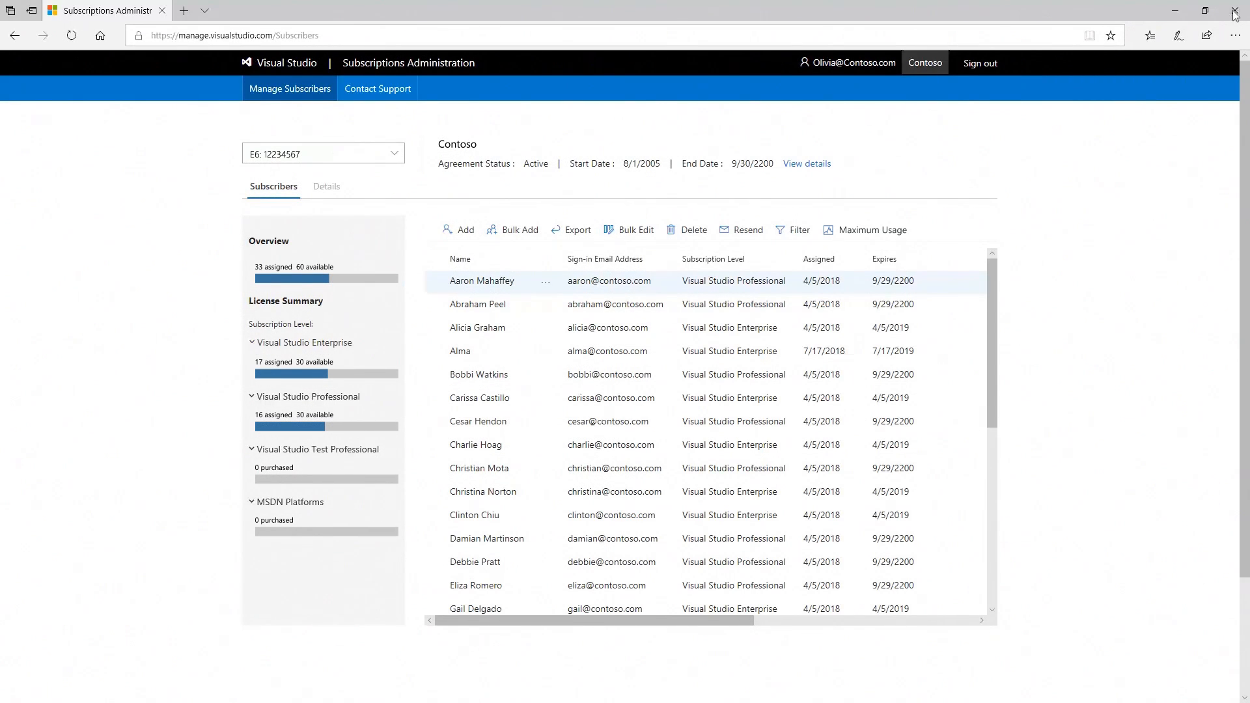
# Step: Export the full Maximum Usage report and open it in Excel
pyautogui.click(866, 233)
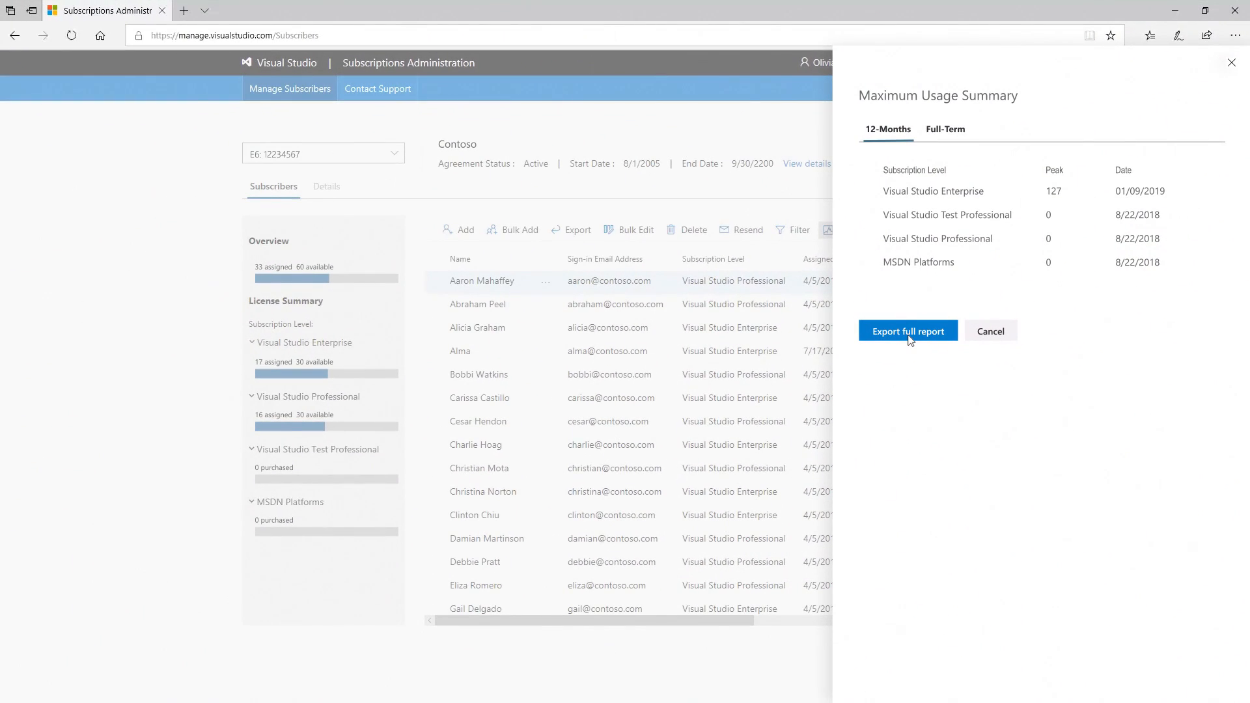
pyautogui.click(908, 332)
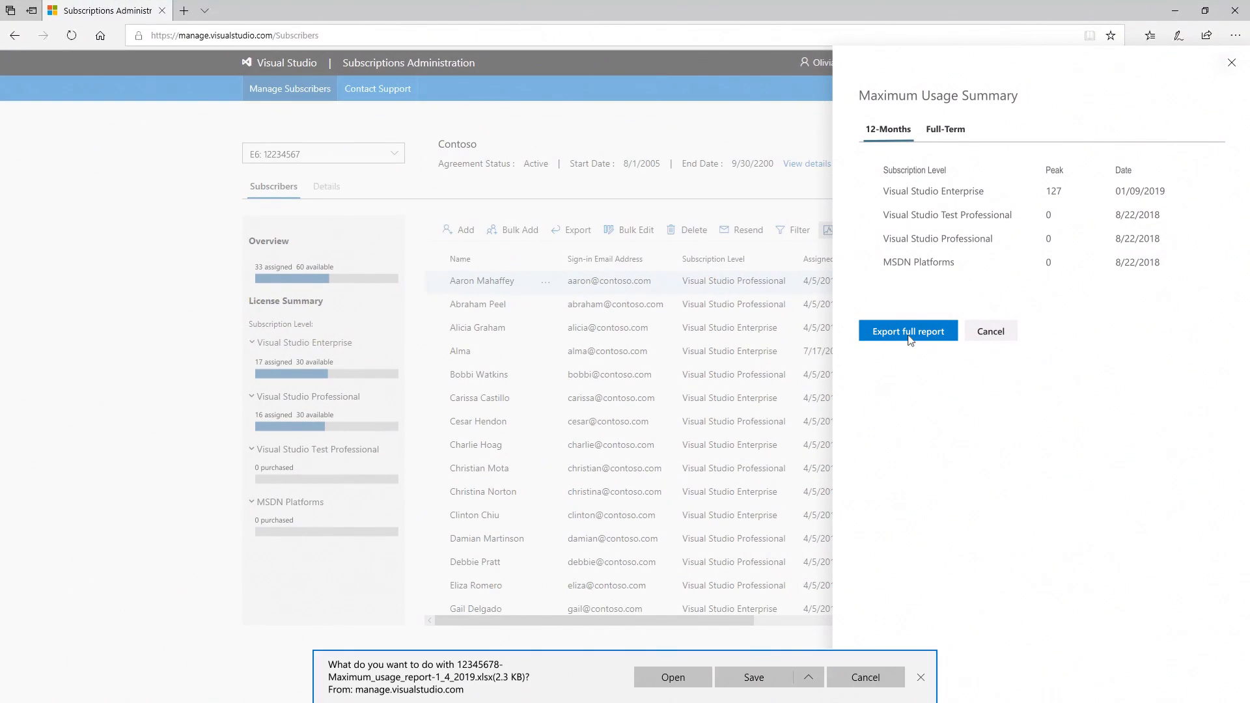
pyautogui.click(682, 677)
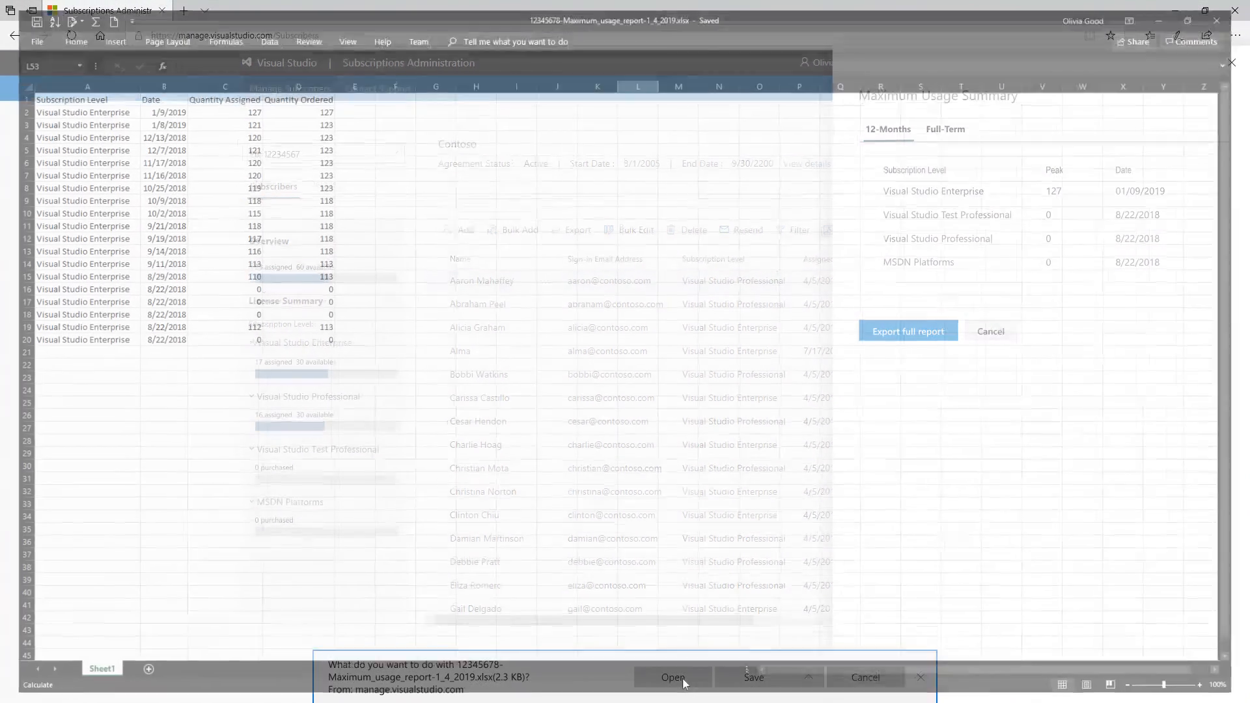